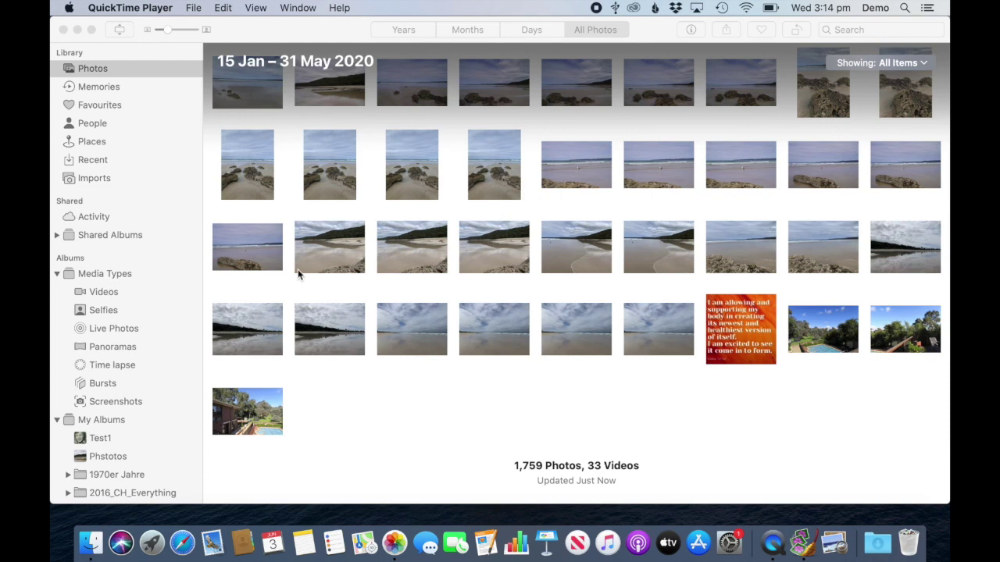
# Step: Bring the Photos library window in front of QuickTime Player
pyautogui.click(147, 67)
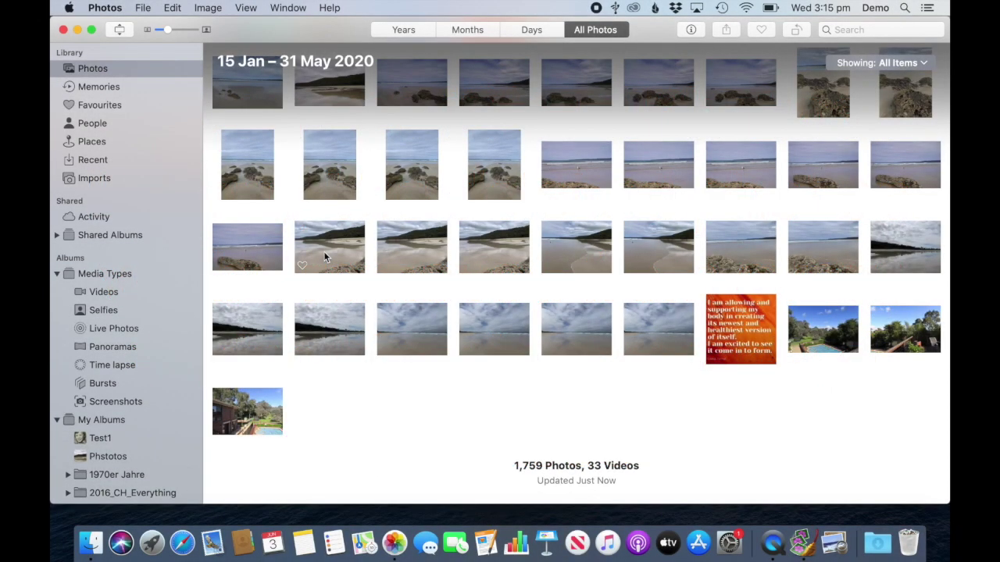
# Step: Delete the first beach photo in row three from the library, then view Recently Deleted
pyautogui.click(275, 228)
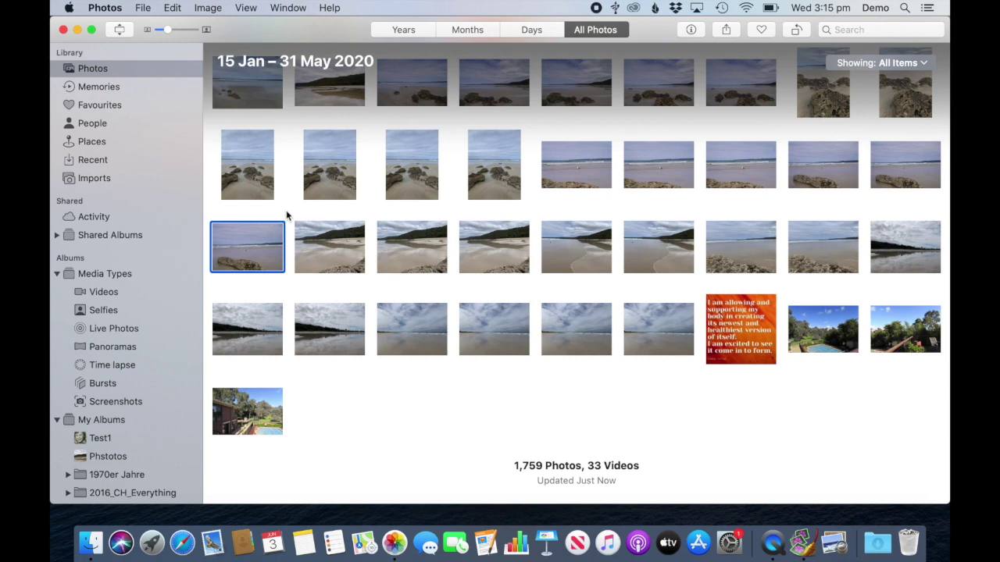
pyautogui.moveTo(260, 231)
pyautogui.press('Delete')
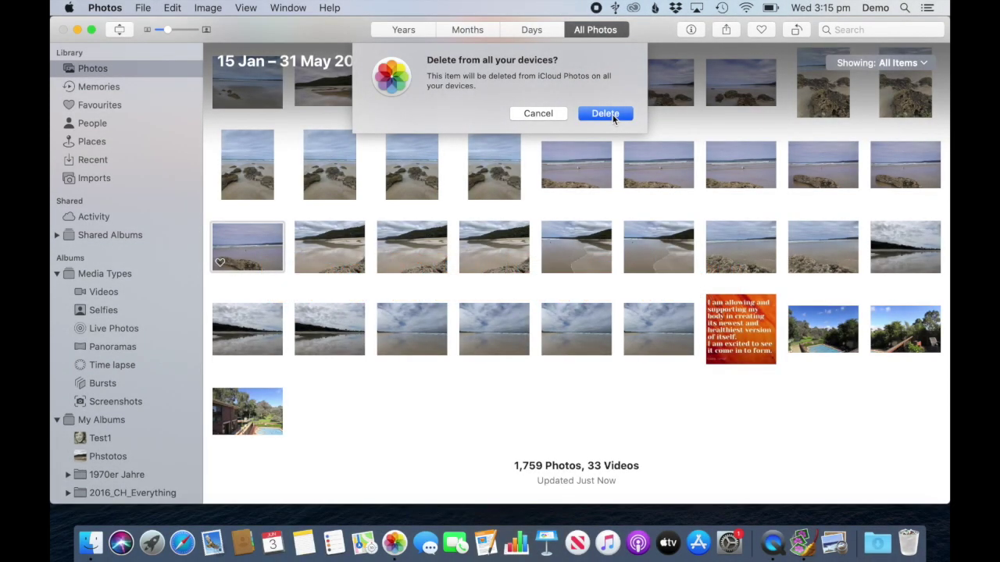
pyautogui.click(605, 113)
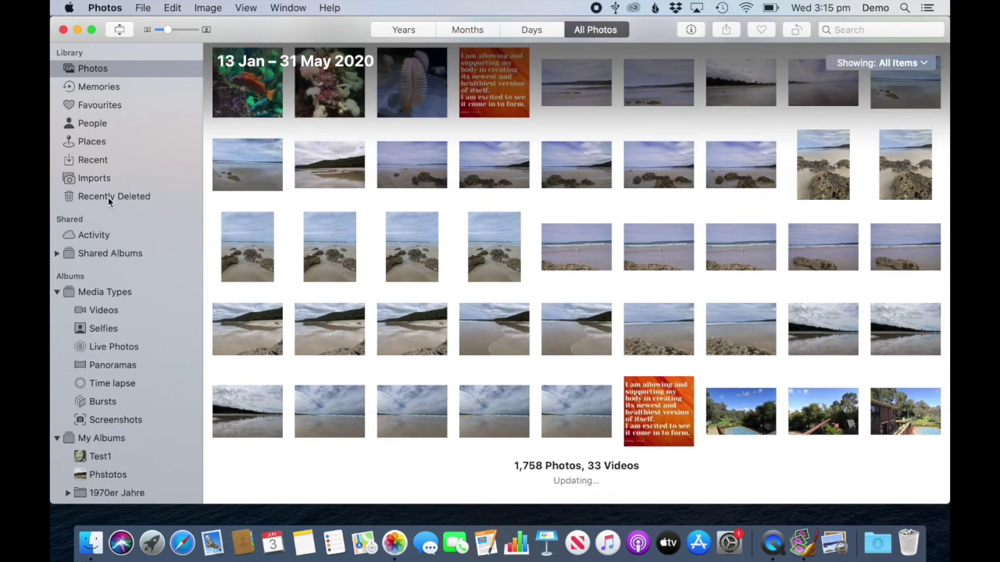
pyautogui.click(108, 197)
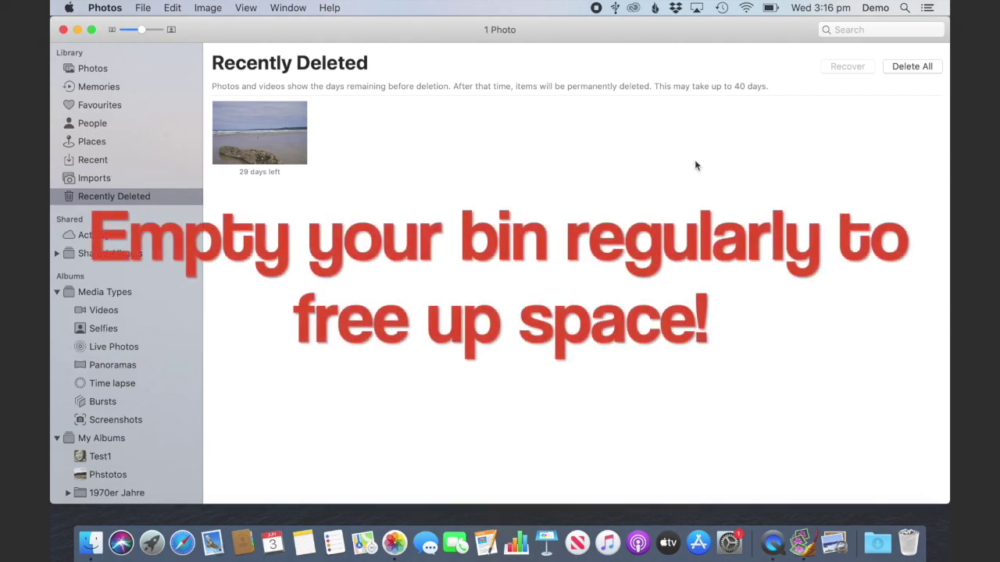
# Step: Permanently erase the beach photo with Delete All in Recently Deleted, then return to Photos
pyautogui.click(906, 68)
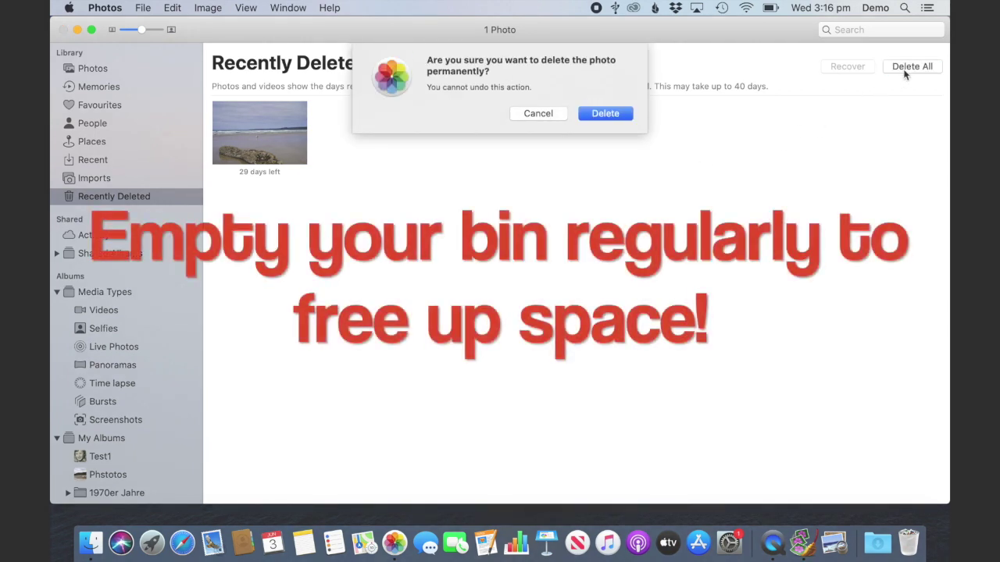
pyautogui.click(607, 114)
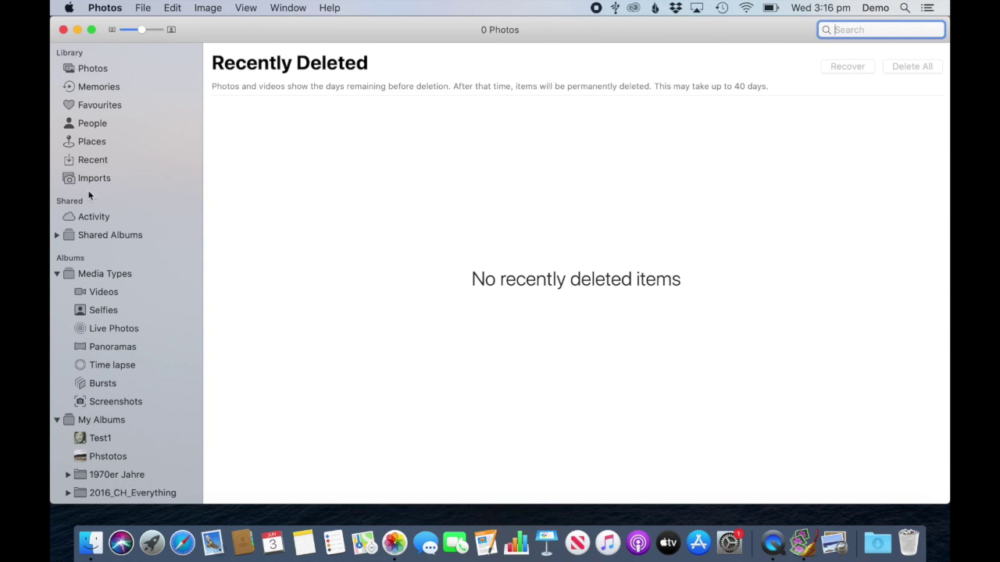
pyautogui.click(104, 68)
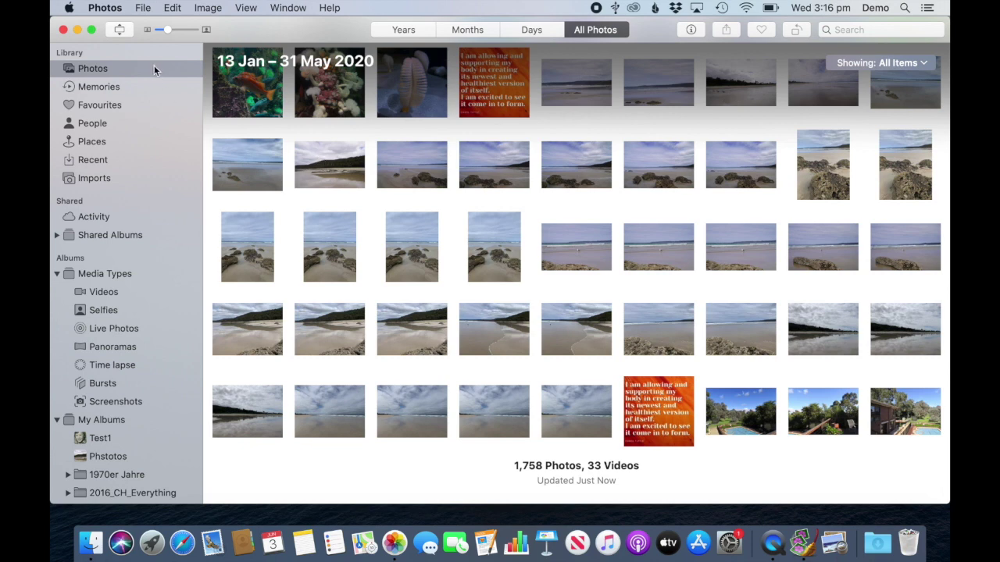
# Step: Shift-select a range of six photos, then Cmd-select three scattered beach photos instead
pyautogui.click(338, 168)
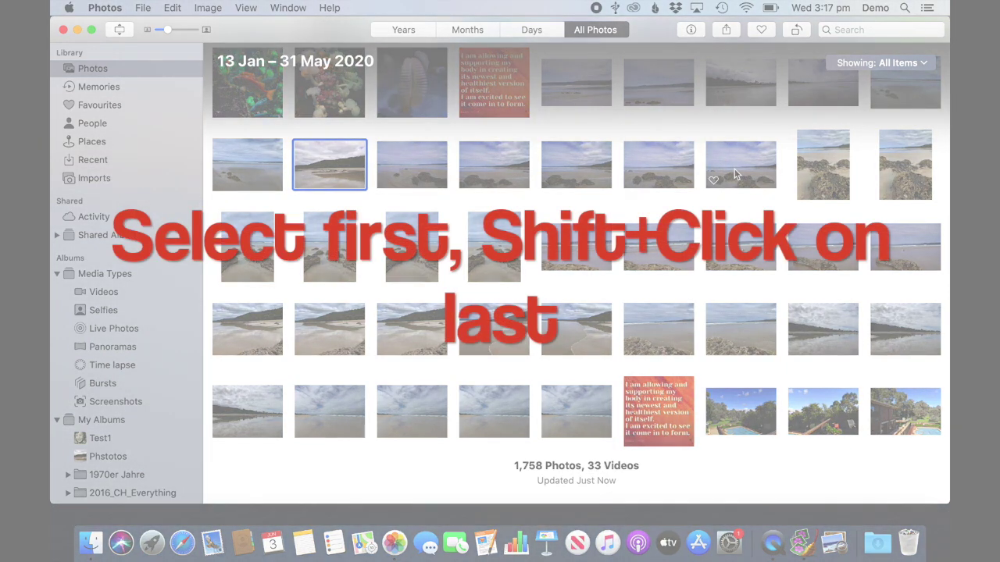
pyautogui.keyDown('shift'); pyautogui.click(734, 175); pyautogui.keyUp('shift')
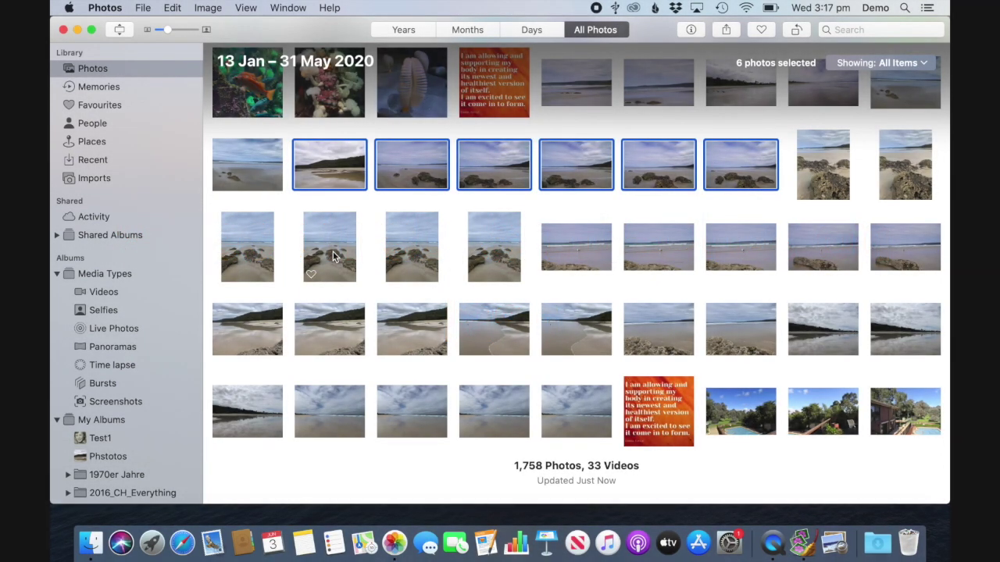
pyautogui.click(332, 258)
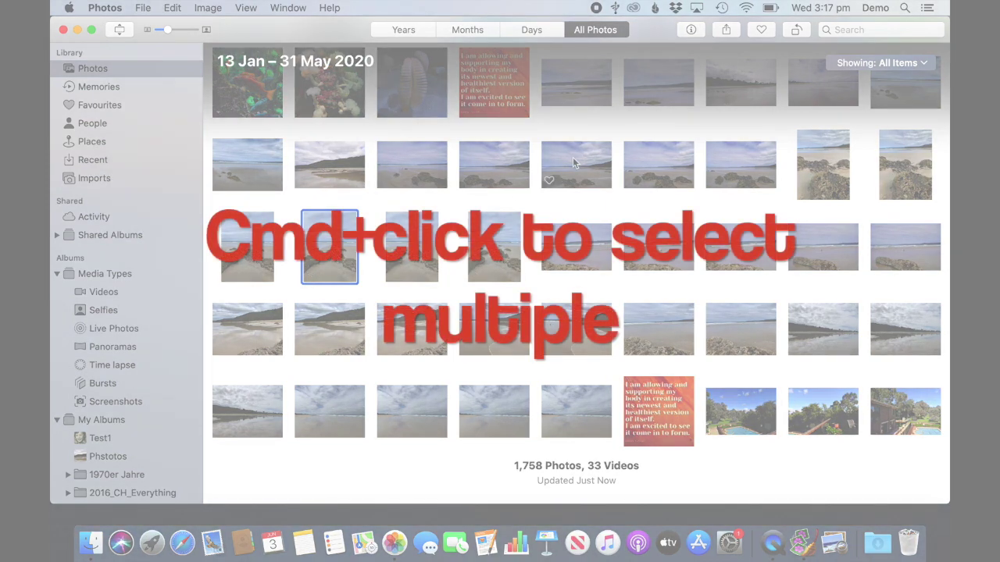
pyautogui.keyDown('super'); pyautogui.click(572, 157); pyautogui.keyUp('super')
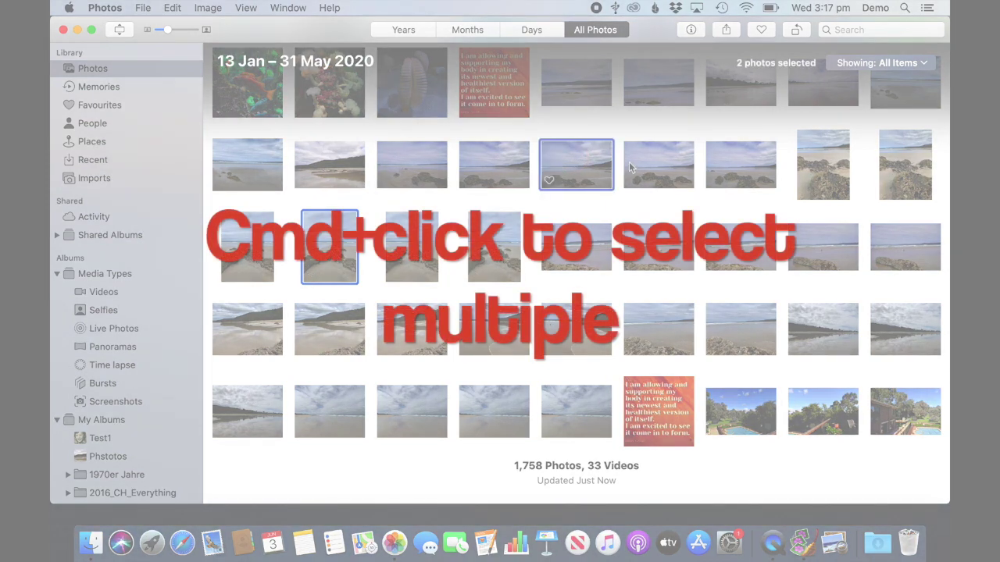
pyautogui.keyDown('super'); pyautogui.click(743, 245); pyautogui.keyUp('super')
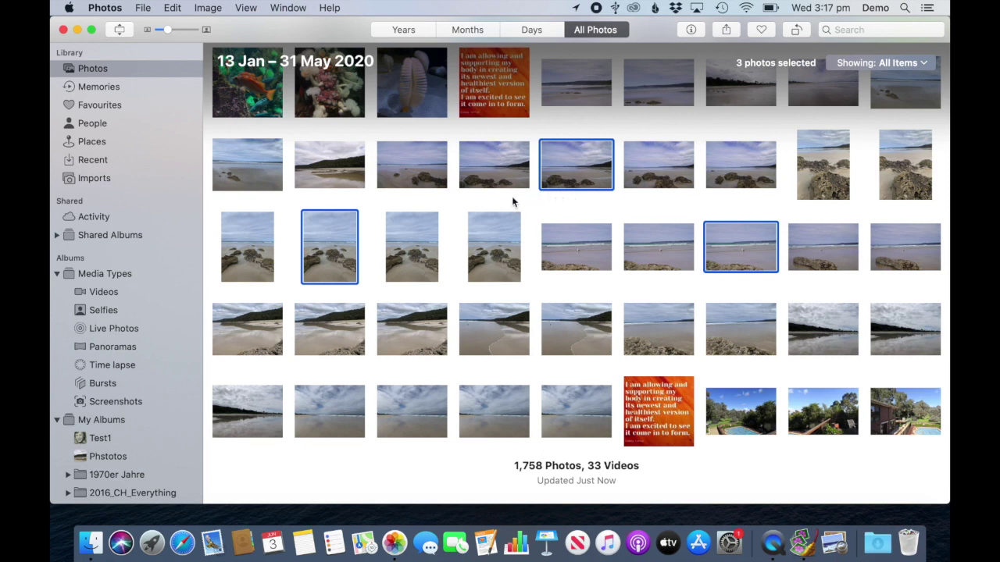
pyautogui.moveTo(578, 159)
# Step: Delete the three selected photos via the context menu, check Recently Deleted, and return to Photos
pyautogui.rightClick(578, 159)
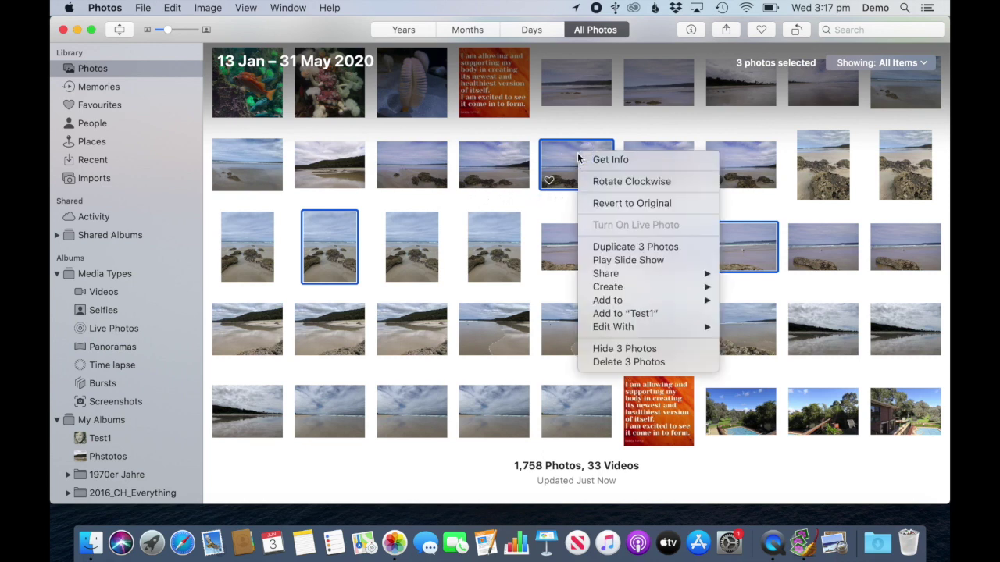
pyautogui.click(596, 364)
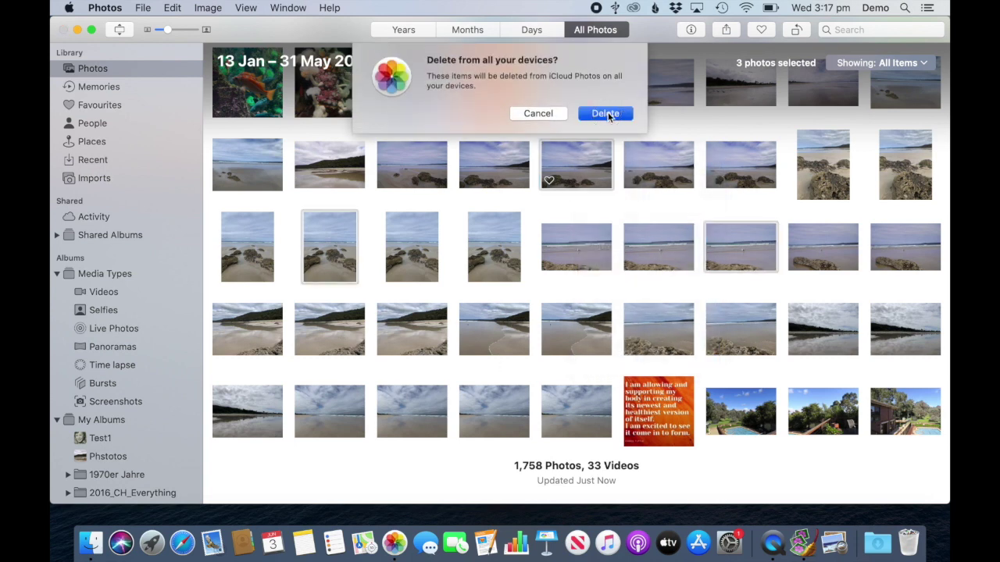
pyautogui.click(606, 113)
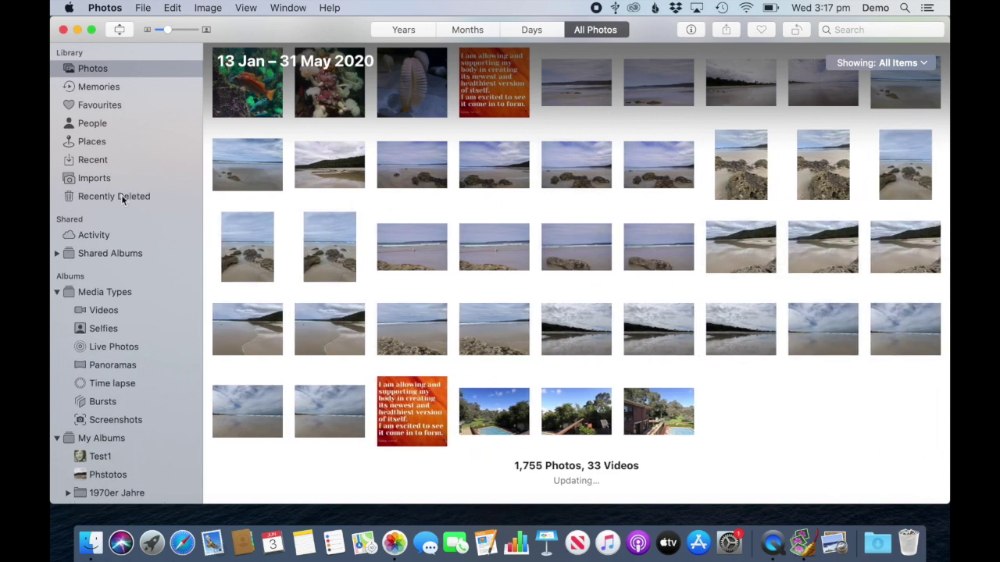
pyautogui.click(122, 196)
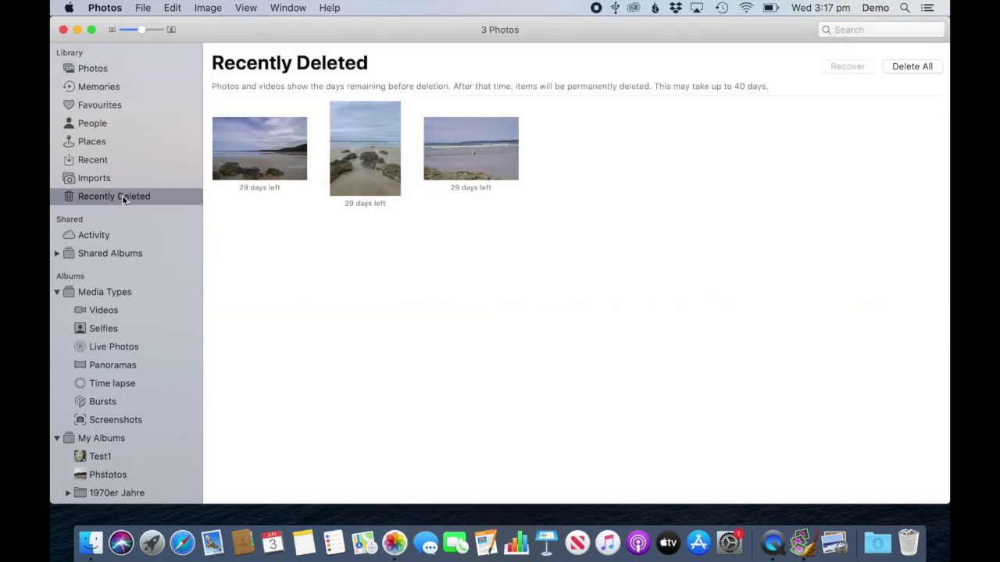
pyautogui.click(109, 68)
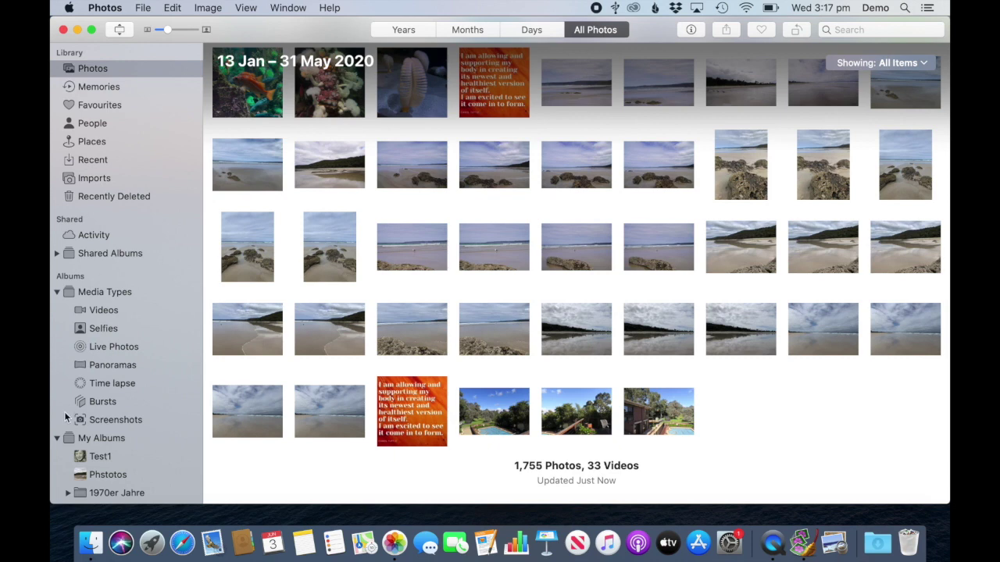
# Step: Remove the house-and-pool photo from the Test1 album only, confirming it remains in the library
pyautogui.click(99, 459)
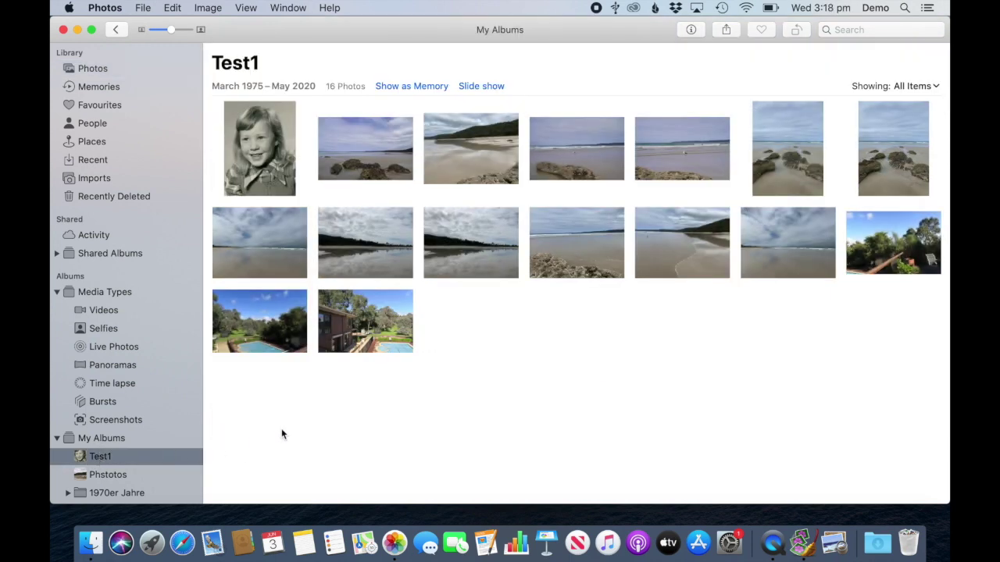
pyautogui.click(395, 315)
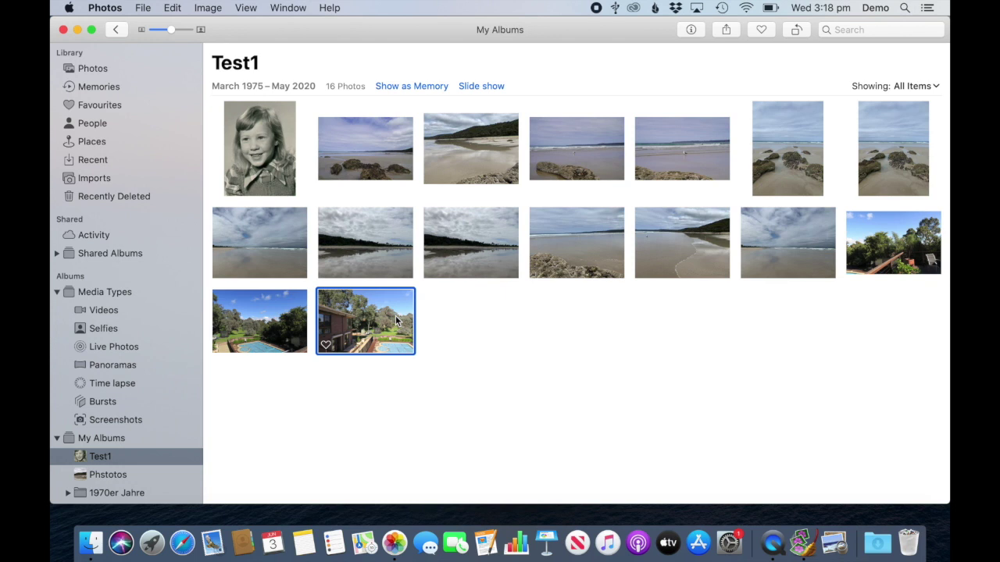
pyautogui.press('Delete')
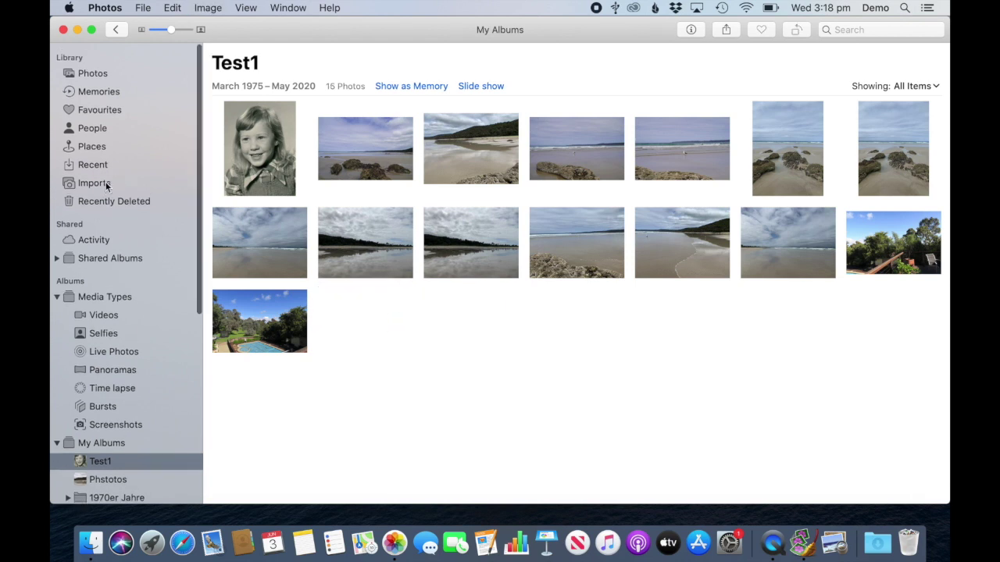
pyautogui.click(117, 69)
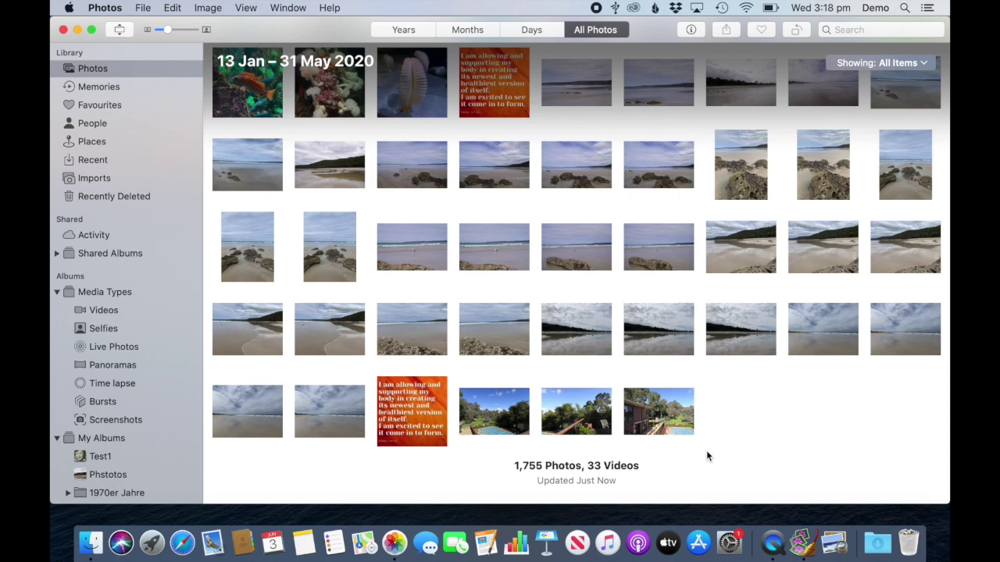
pyautogui.click(146, 196)
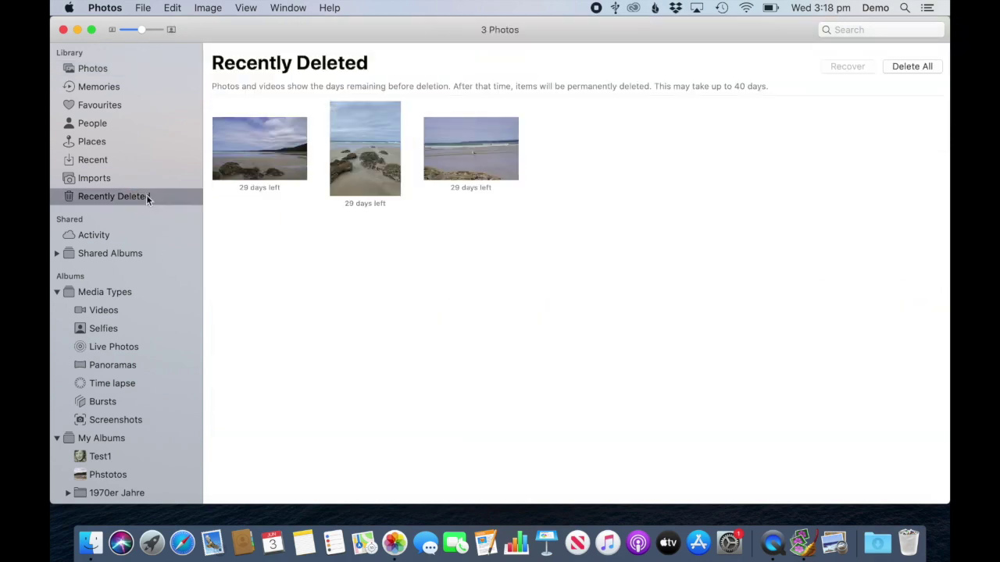
pyautogui.click(122, 69)
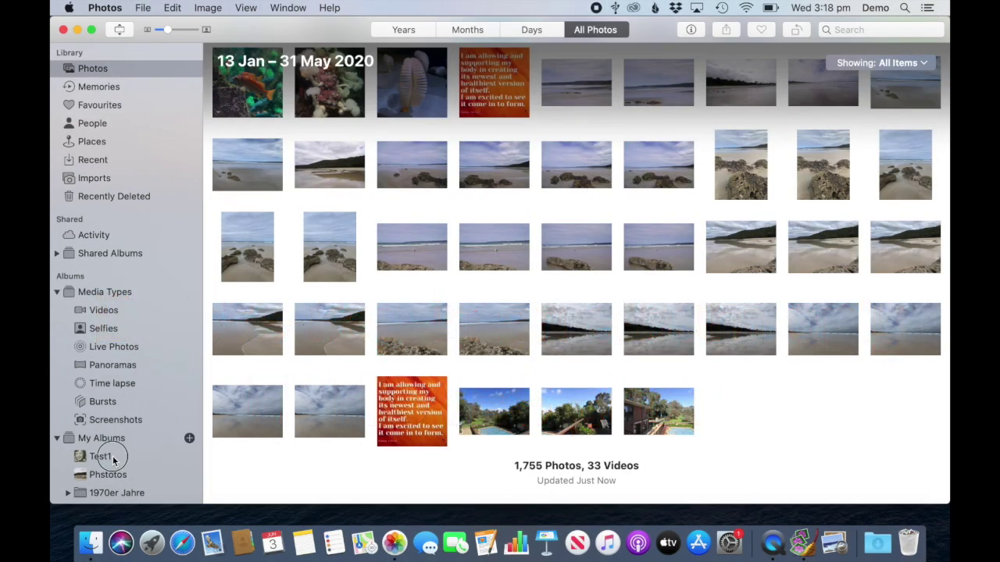
pyautogui.click(113, 457)
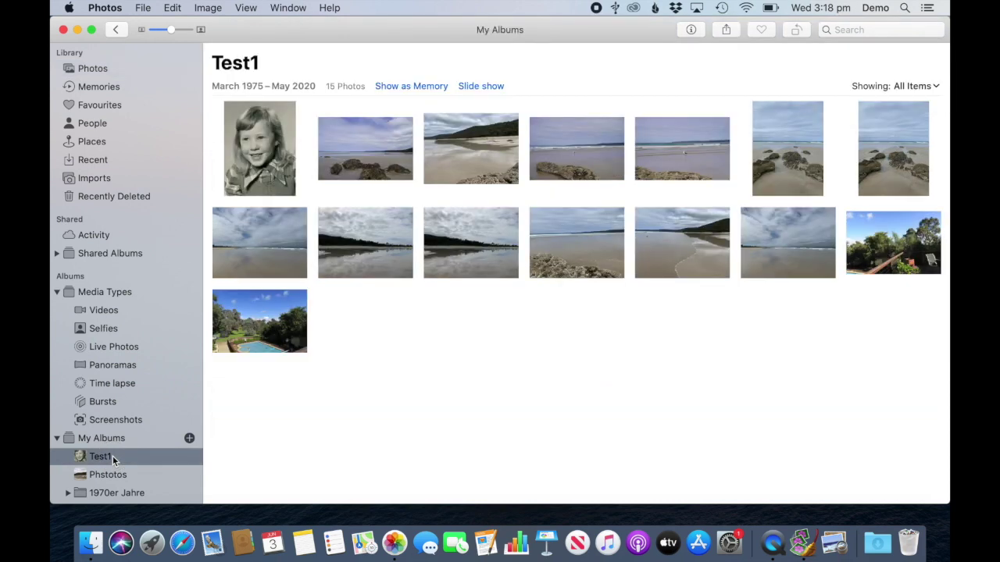
# Step: Delete the pool photo from the whole library with Cmd+Delete inside Test1, then view Photos
pyautogui.click(277, 328)
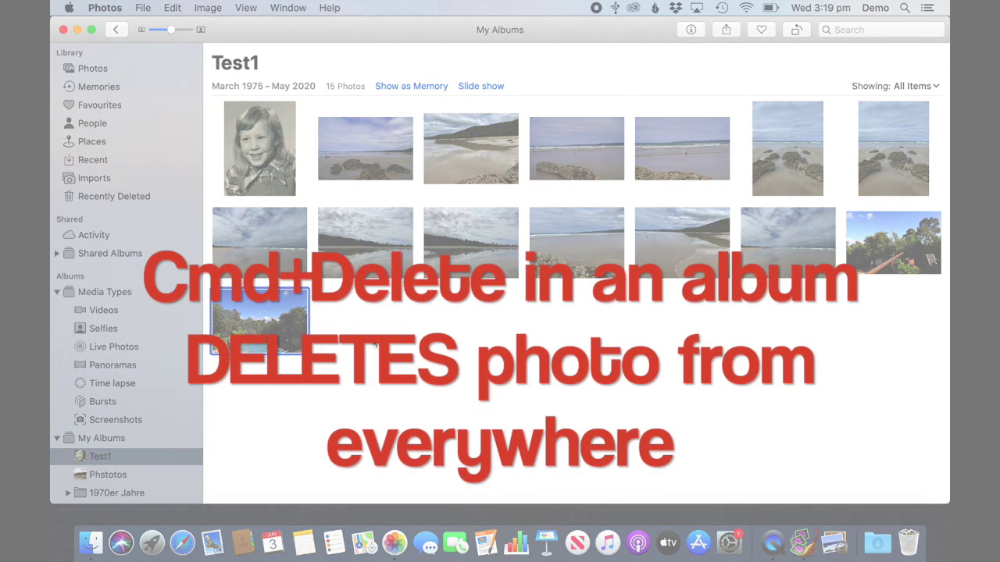
pyautogui.press('super+BackSpace')
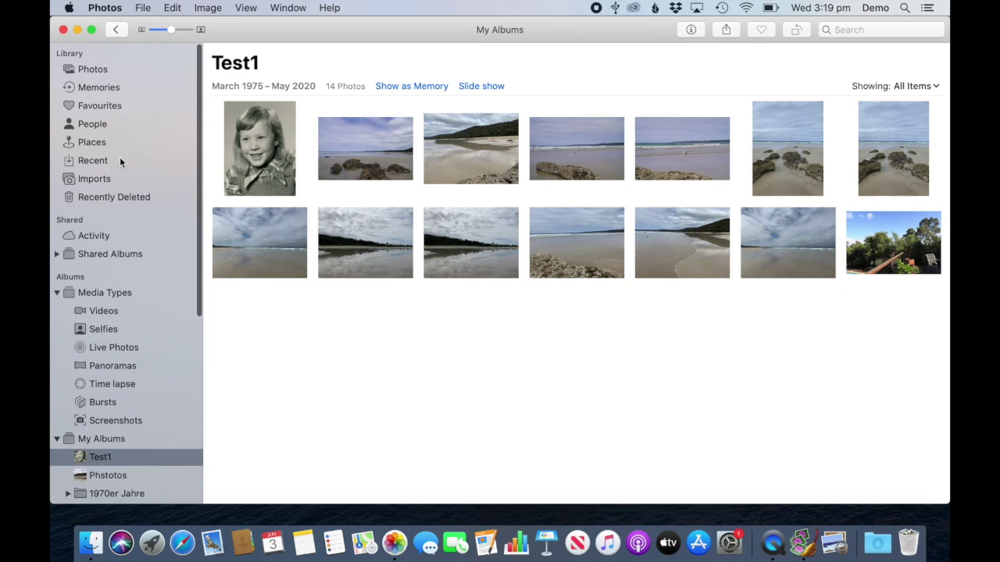
pyautogui.click(113, 68)
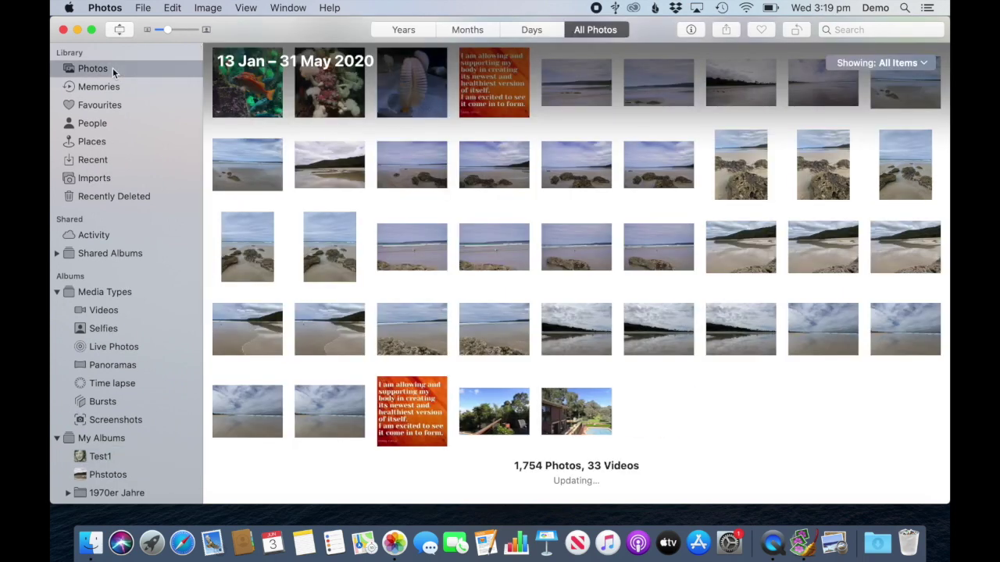
# Step: Check the pool photo in Recently Deleted, then return to the 14-photo Test1 album
pyautogui.click(115, 196)
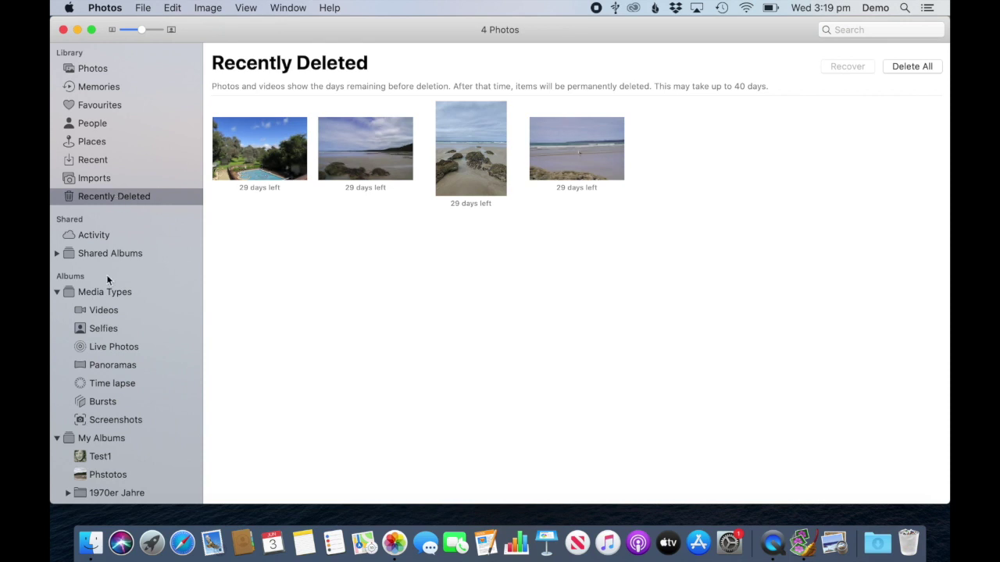
pyautogui.click(107, 454)
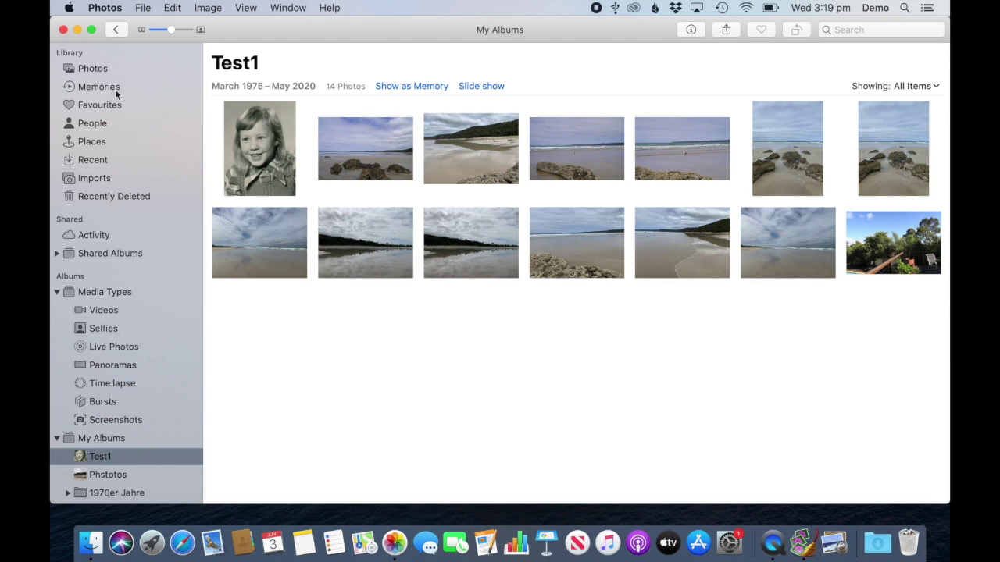
pyautogui.click(106, 69)
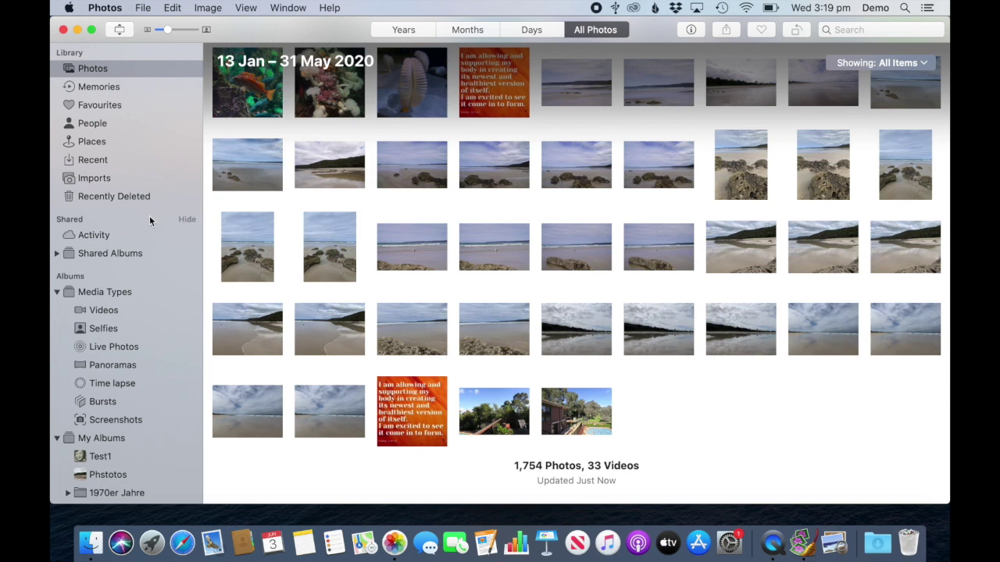
pyautogui.click(100, 457)
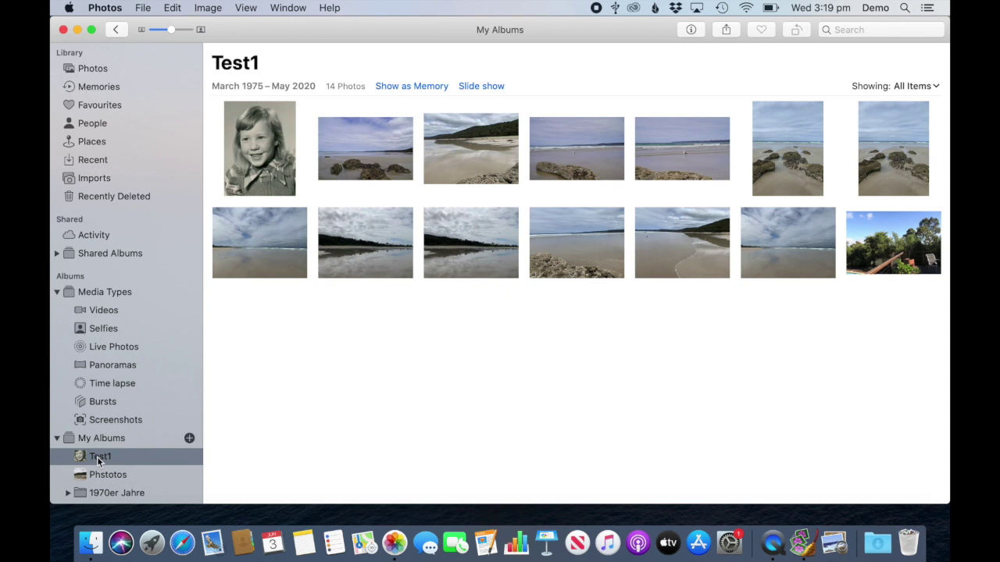
pyautogui.click(368, 247)
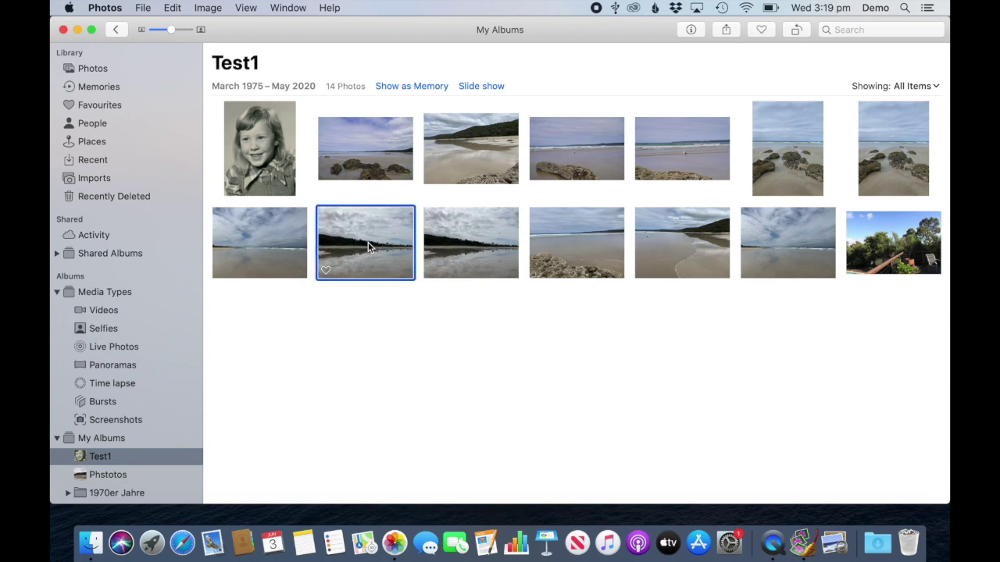
pyautogui.rightClick(368, 245)
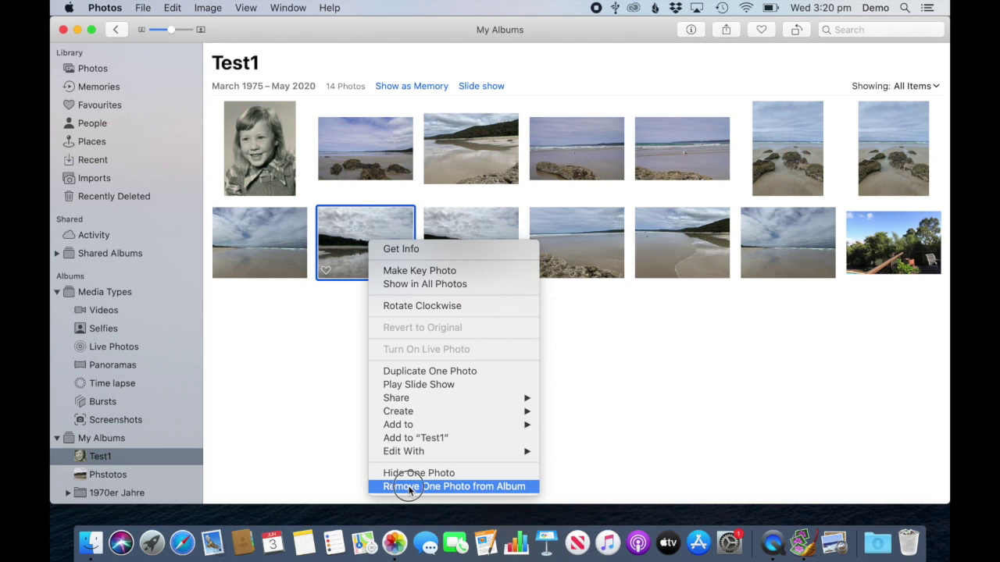
# Step: Remove a cloudy beach photo and the garden photo from Test1 with Remove One Photo from Album
pyautogui.click(408, 487)
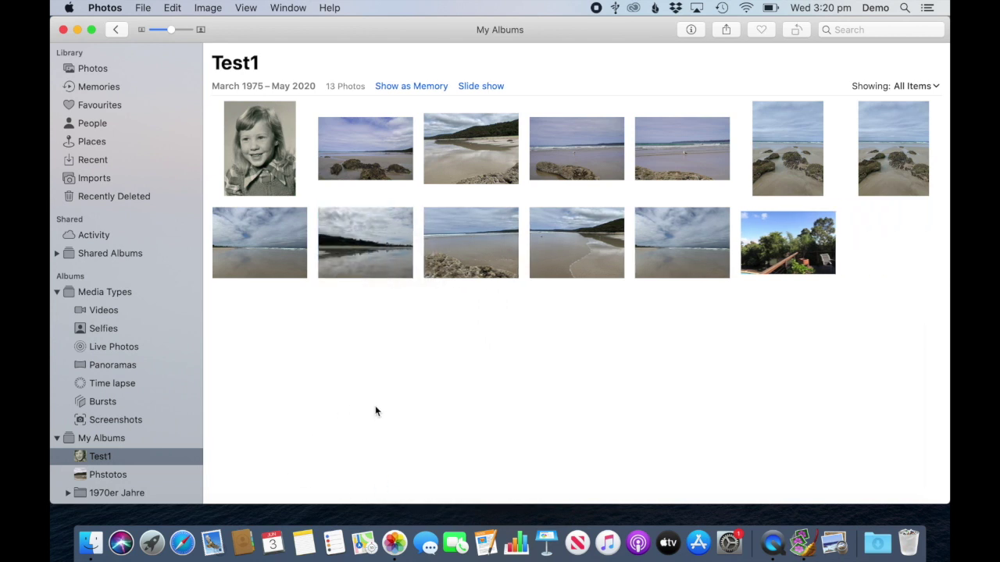
pyautogui.moveTo(797, 242)
pyautogui.rightClick(793, 246)
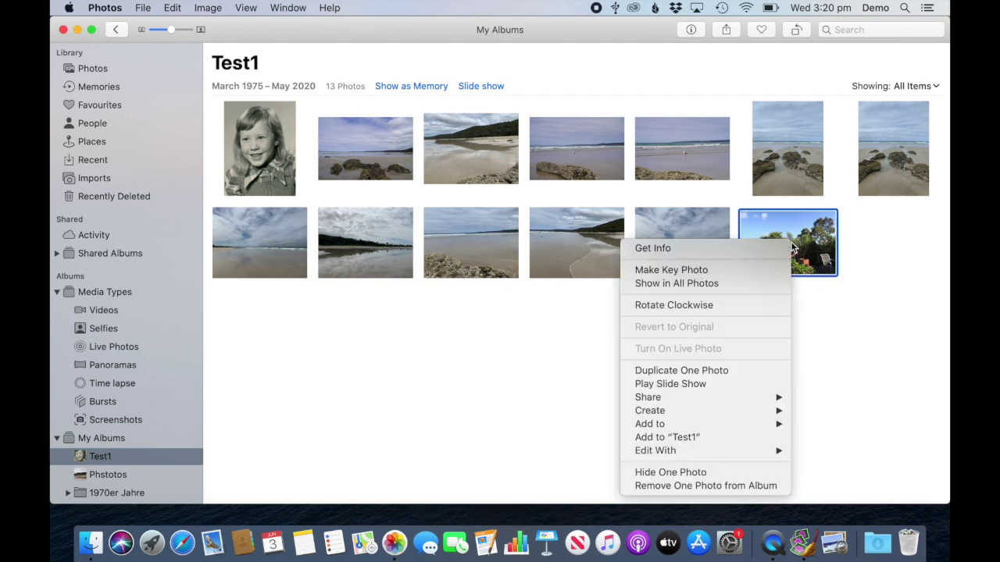
pyautogui.click(660, 484)
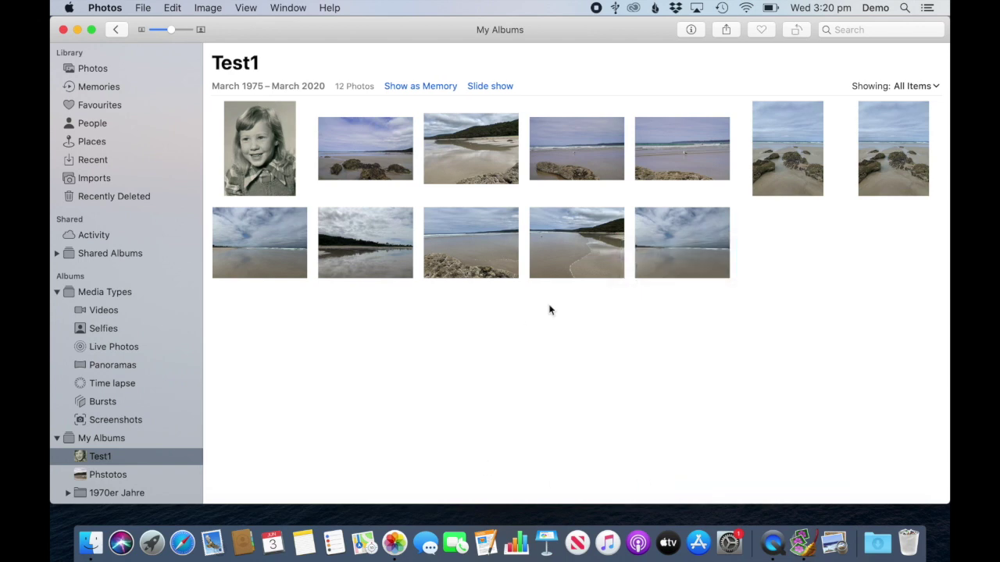
# Step: Browse the library, then the Videos (33 videos) and Selfies (41 photos) media-type albums
pyautogui.click(89, 69)
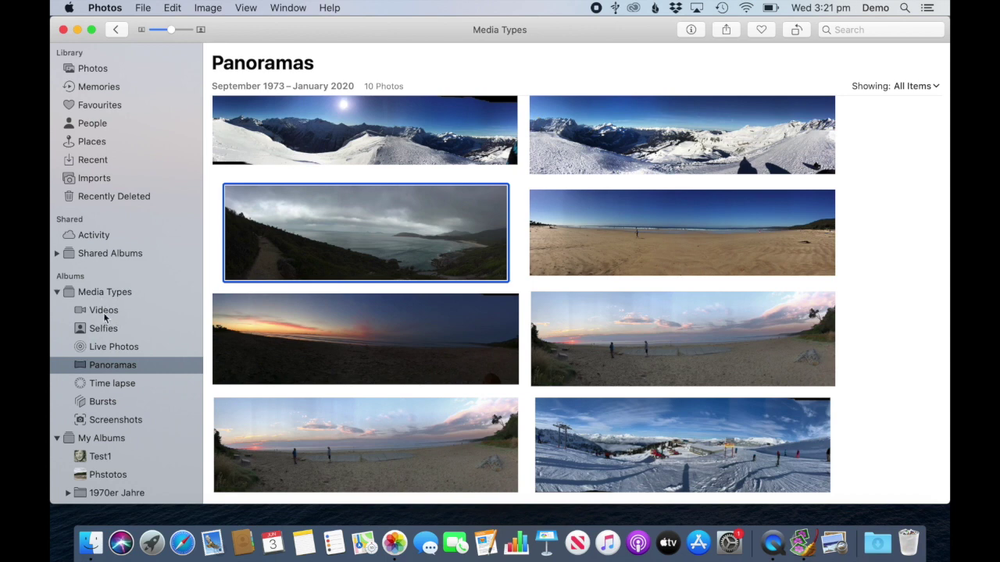
pyautogui.click(104, 311)
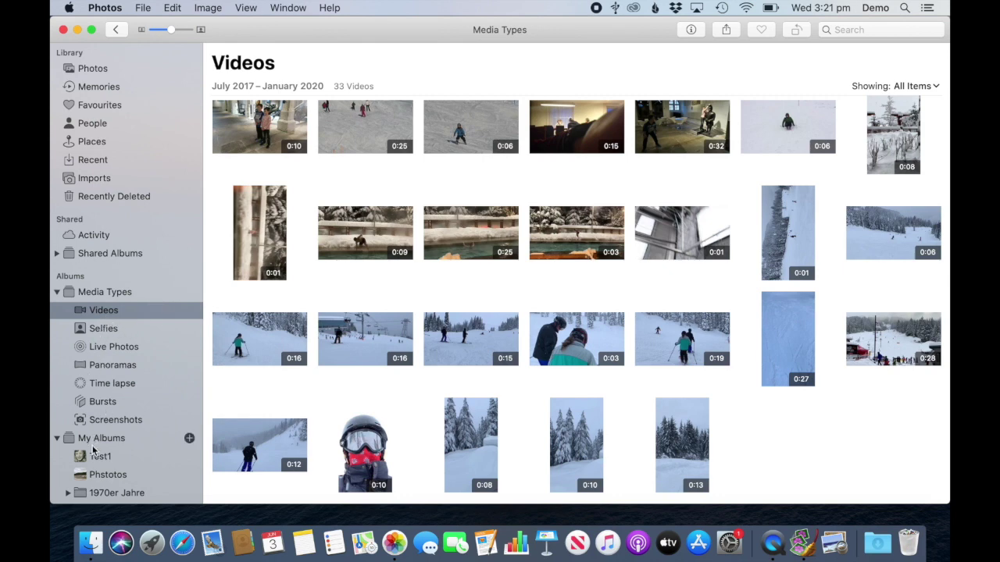
pyautogui.click(108, 330)
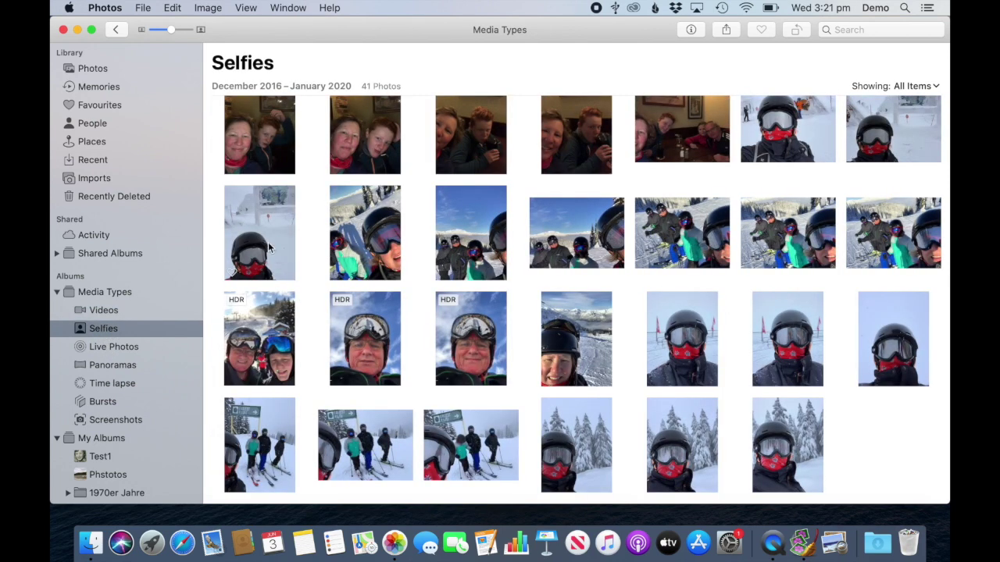
# Step: Delete one selfie with Cmd+Delete and confirm removing it from all devices
pyautogui.click(263, 247)
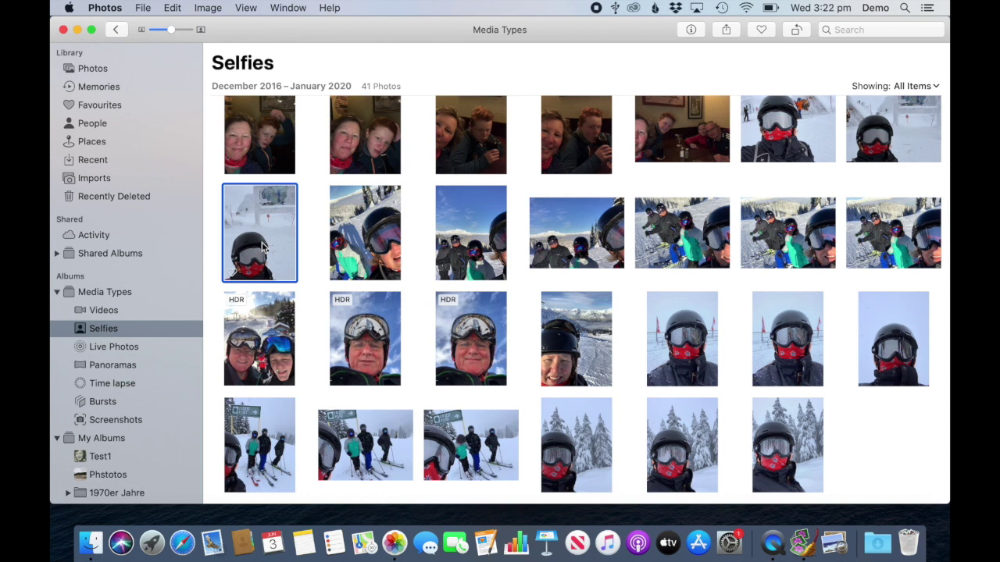
pyautogui.press('super+Delete')
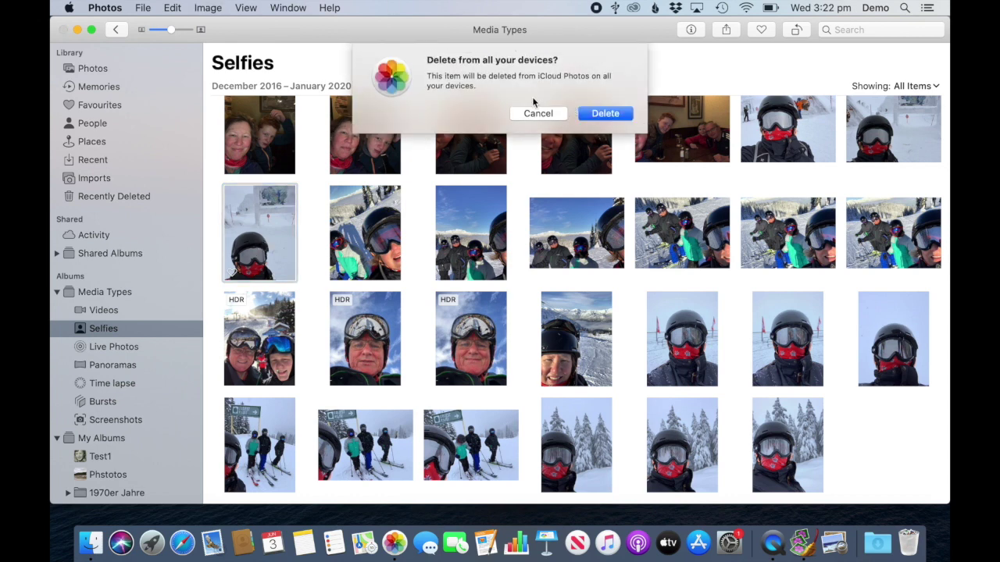
pyautogui.click(606, 114)
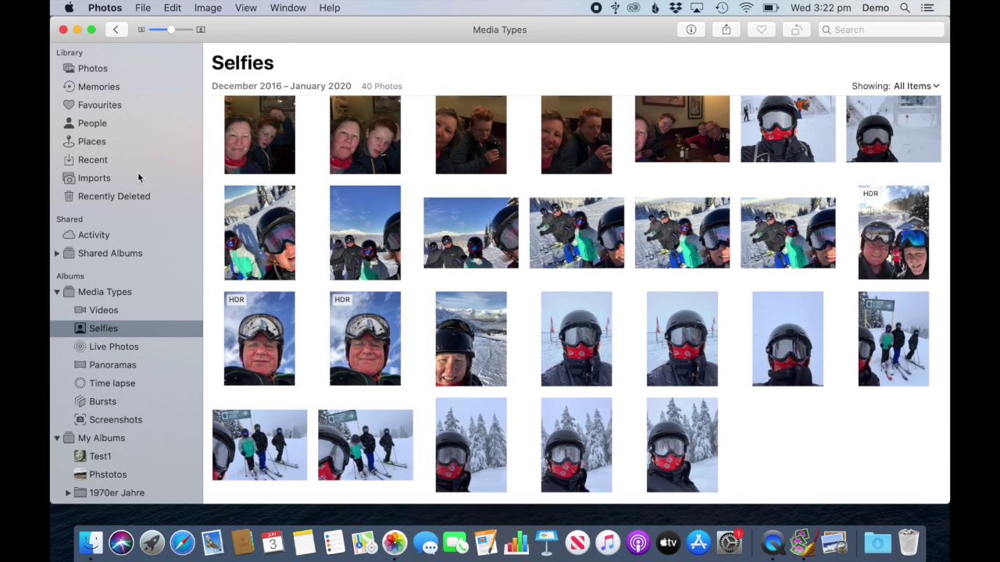
# Step: Check Recently Deleted, Panoramas and Videos, then return to the full library's All Photos view
pyautogui.click(135, 196)
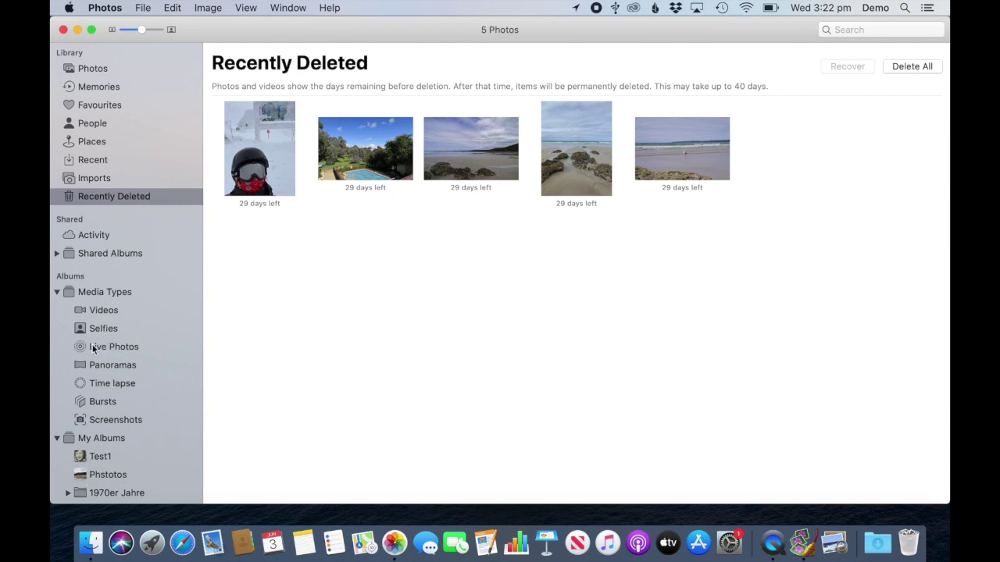
pyautogui.click(102, 366)
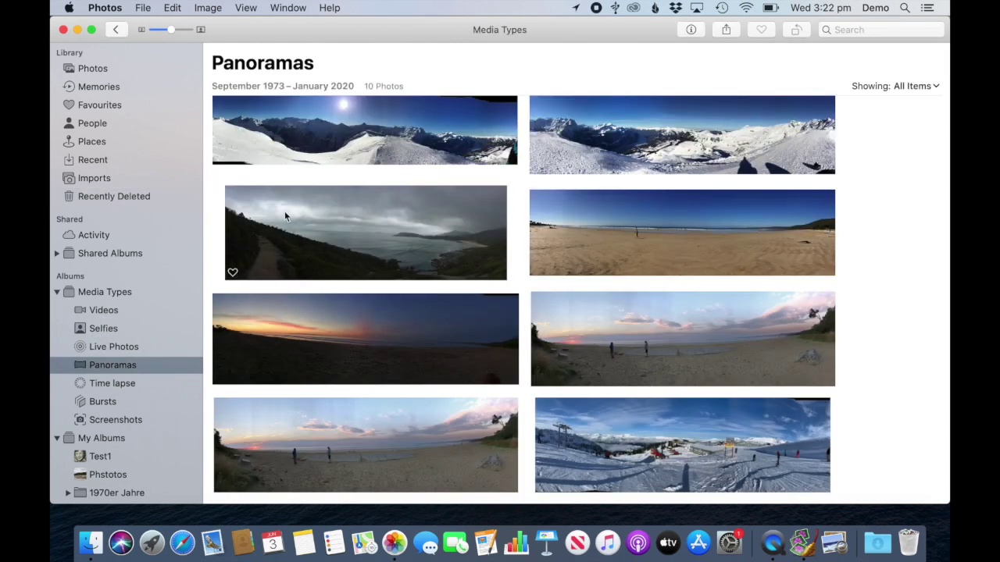
pyautogui.scroll(-1, 285, 216)
pyautogui.scroll(5, 284, 215)
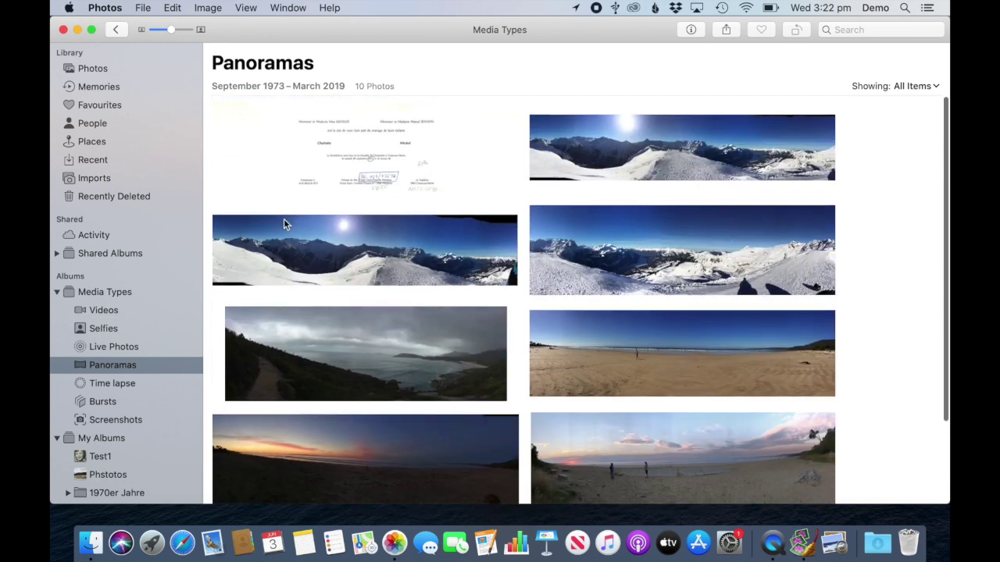
pyautogui.click(104, 311)
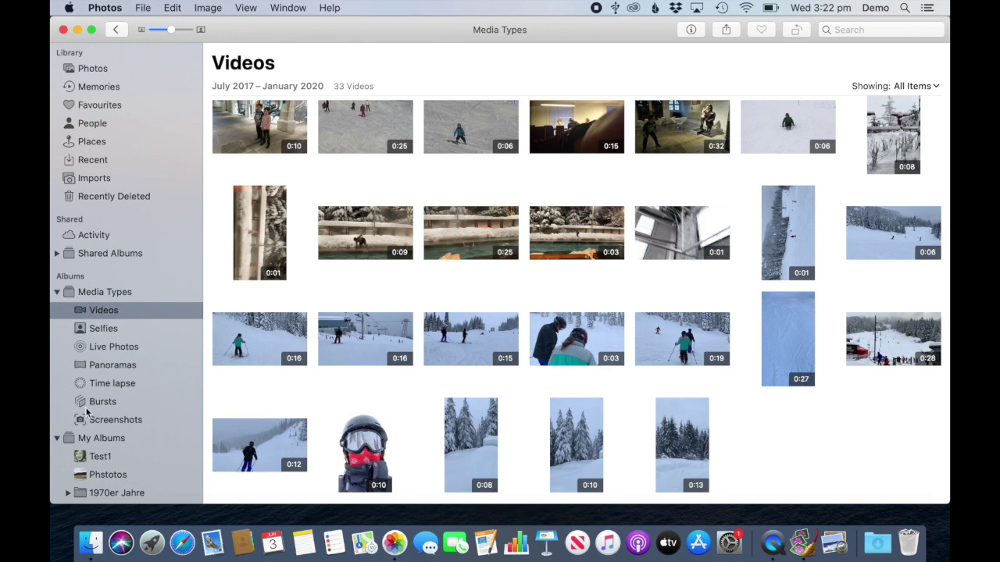
pyautogui.click(113, 70)
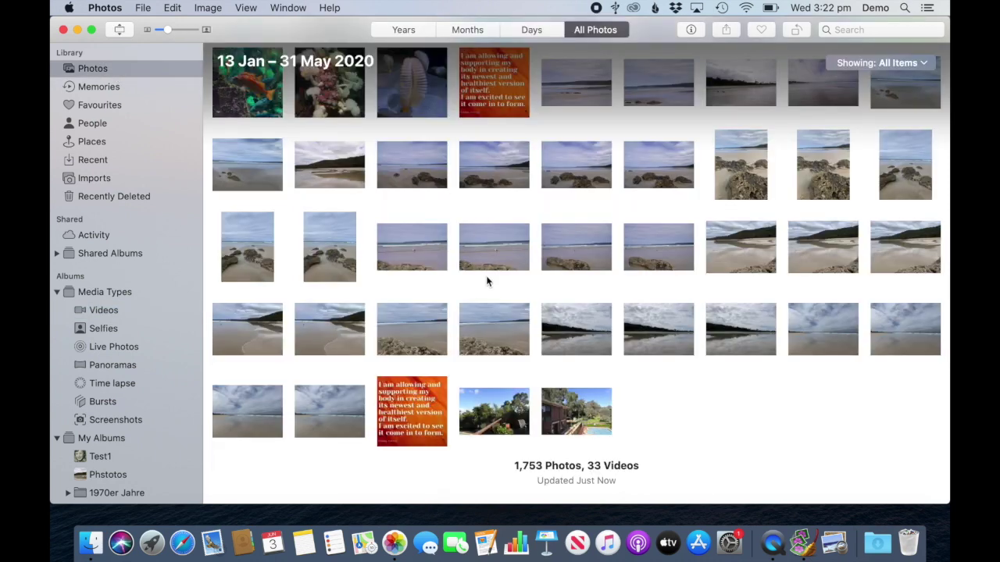